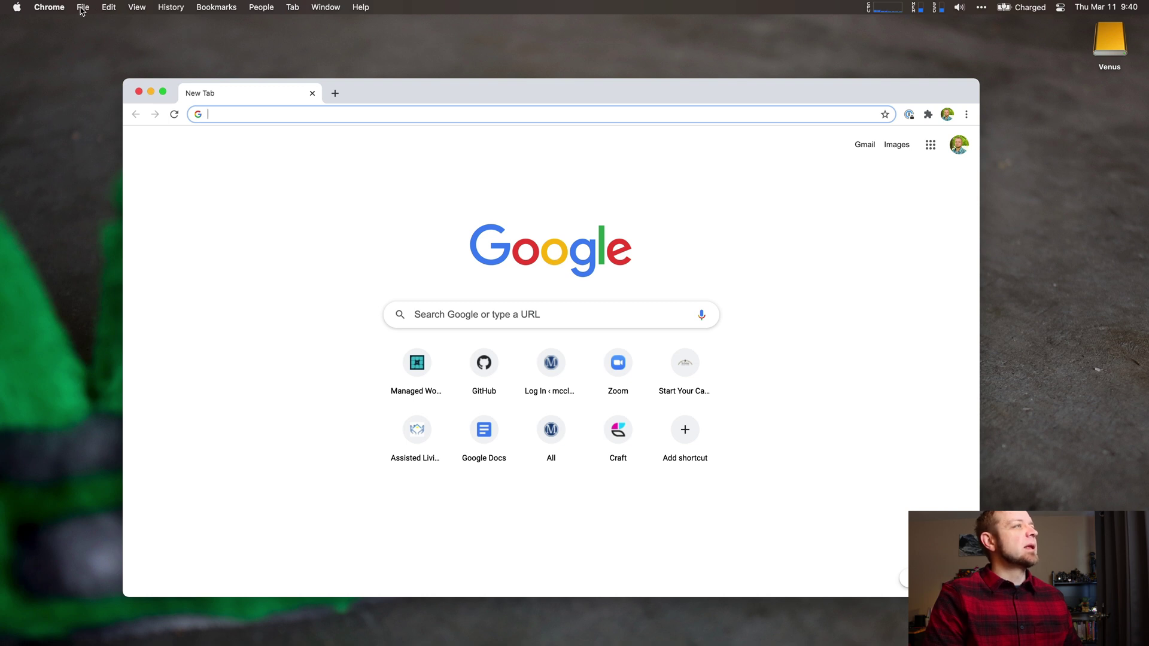
- Launch Safari, open The StoryGraph from favorites, and view its sharing options
key("alt+space")
type("sa")
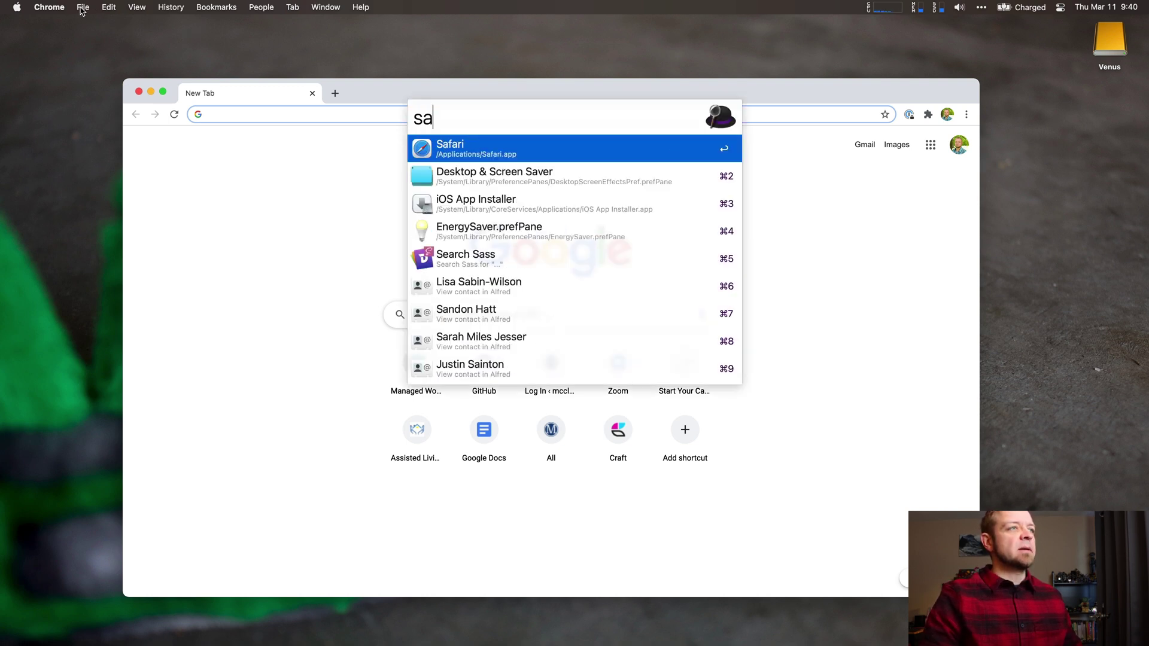
key("Return")
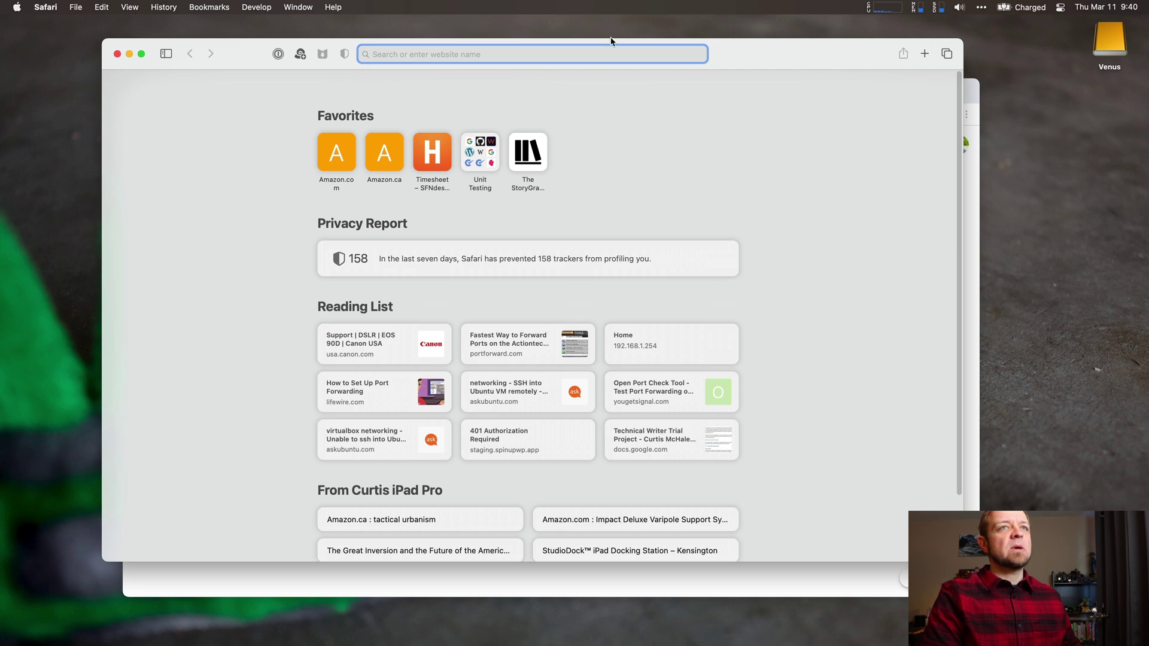
left_click(567, 141)
left_click(516, 156)
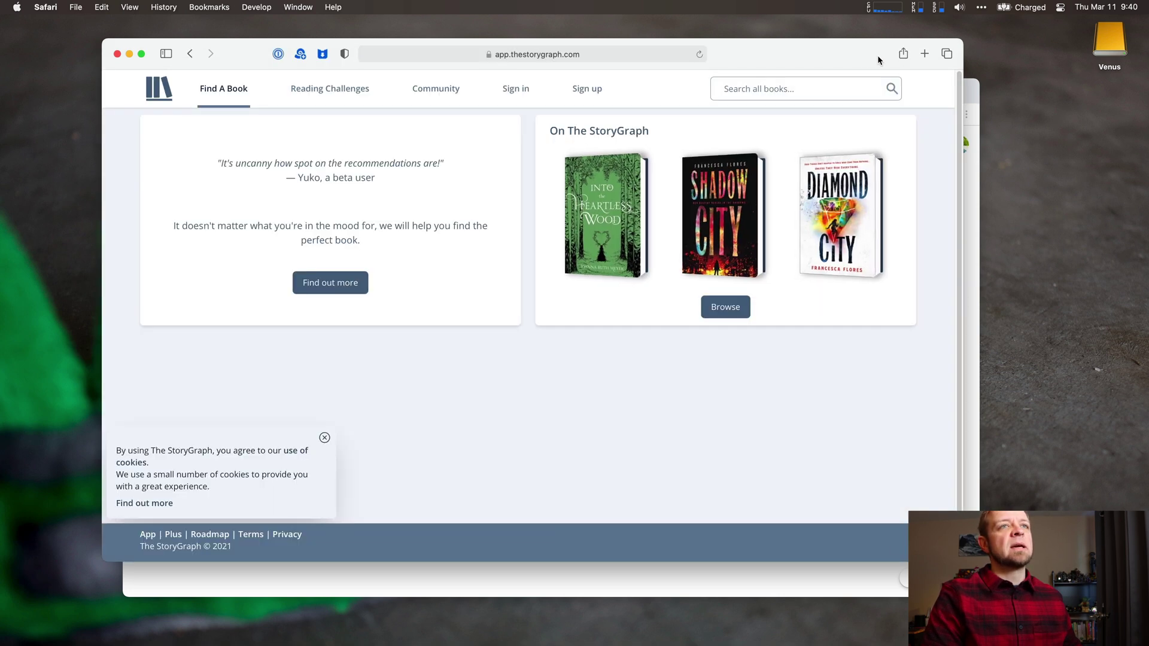
left_click(903, 55)
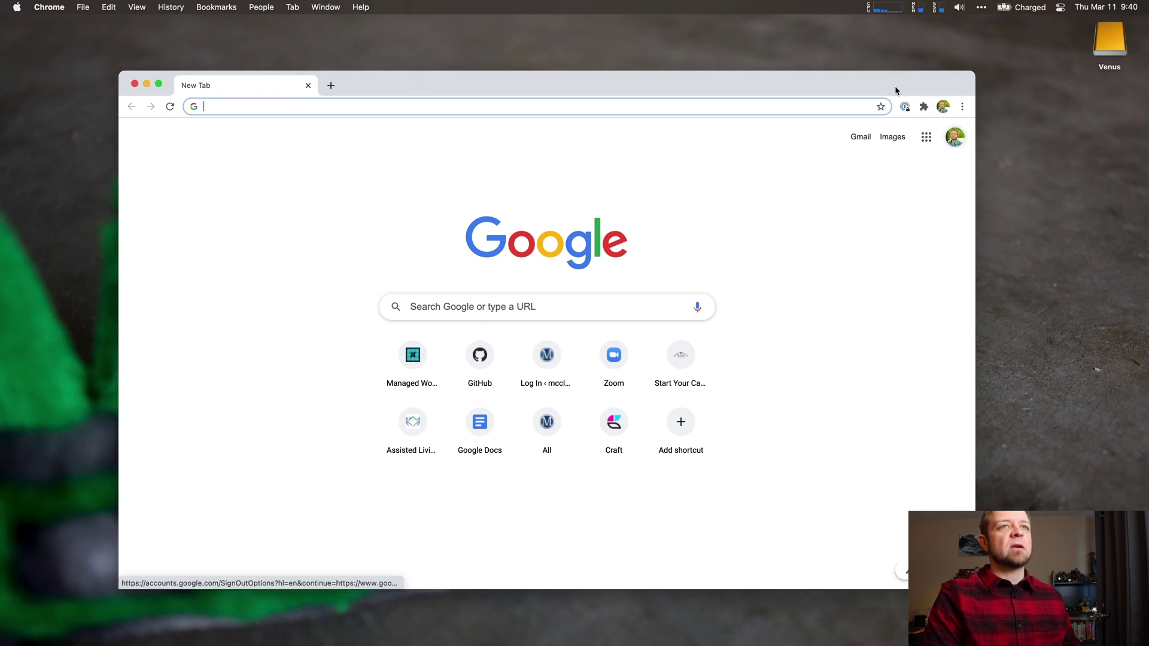
- Bring Chrome forward and check whether File > Share offers Craft
left_click(202, 102)
left_click(82, 10)
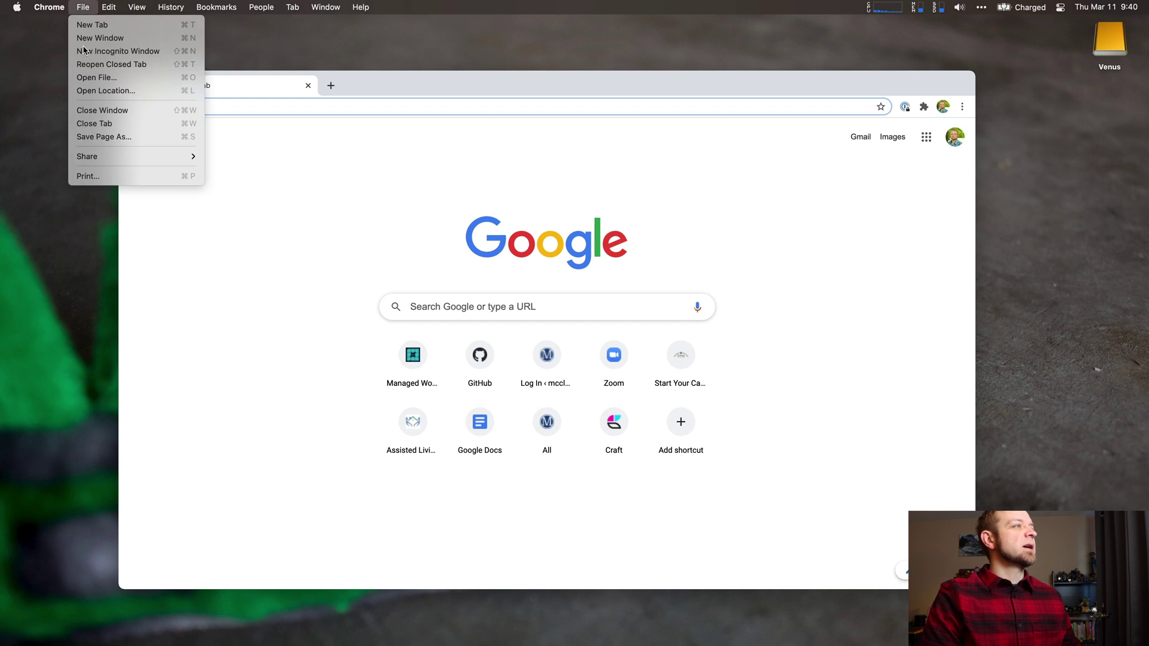
mouse_move(104, 158)
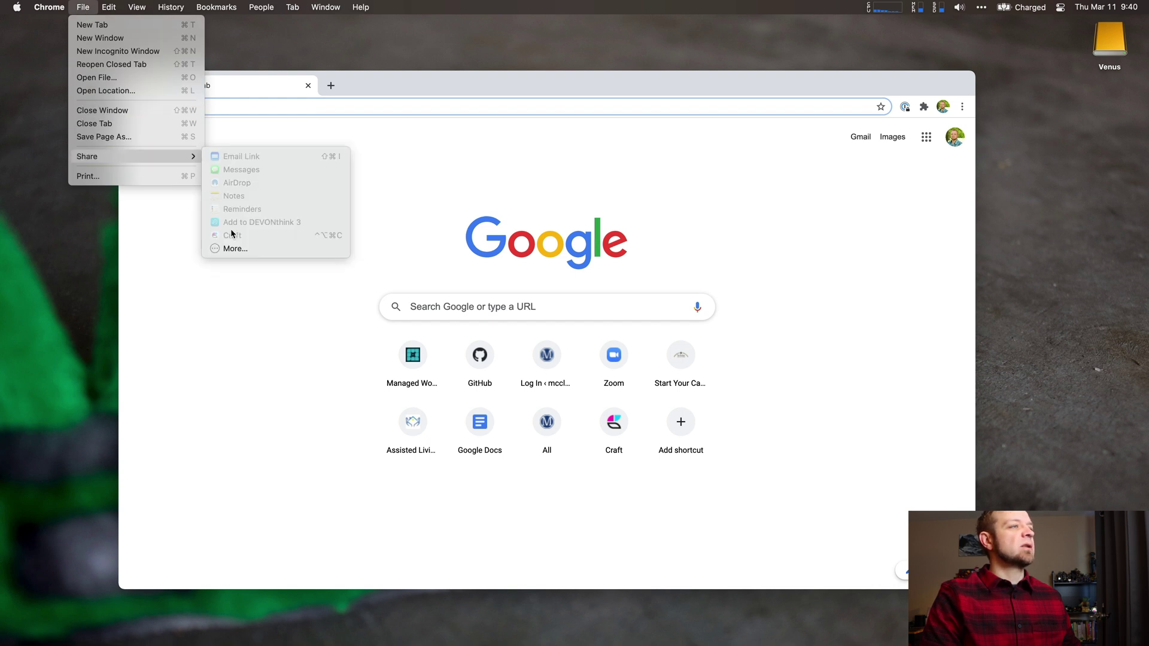
- Load curtismchale.ca in Chrome's address bar
left_click(414, 102)
left_click(414, 102)
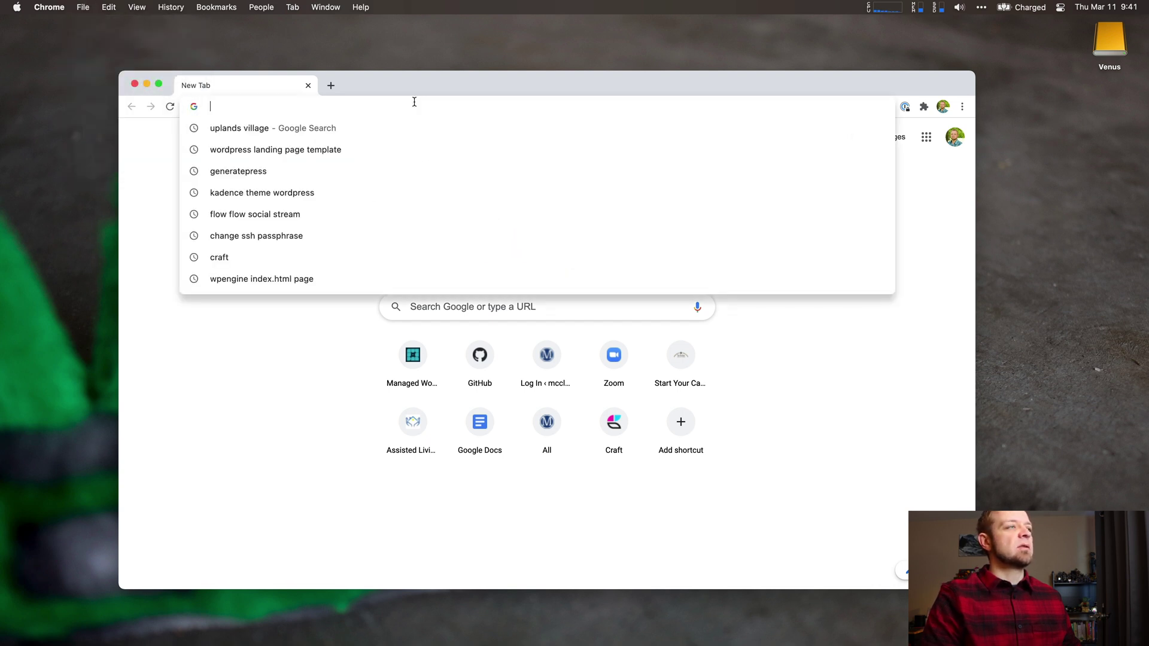
type("curl")
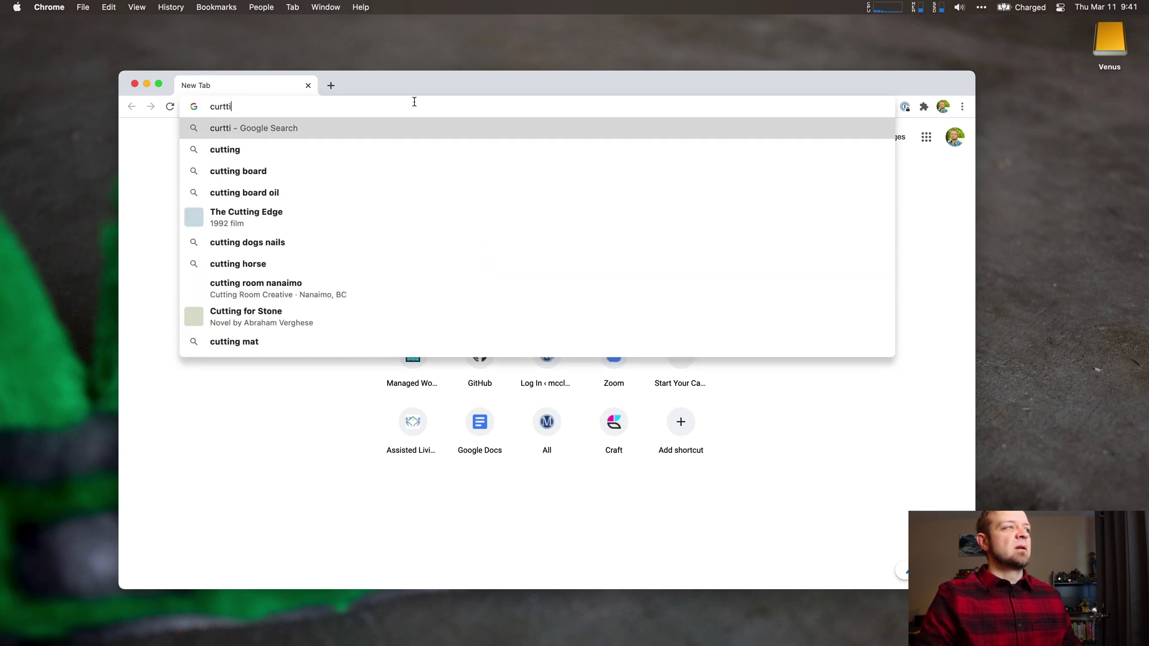
key("BackSpace")
type("tismchale.ca")
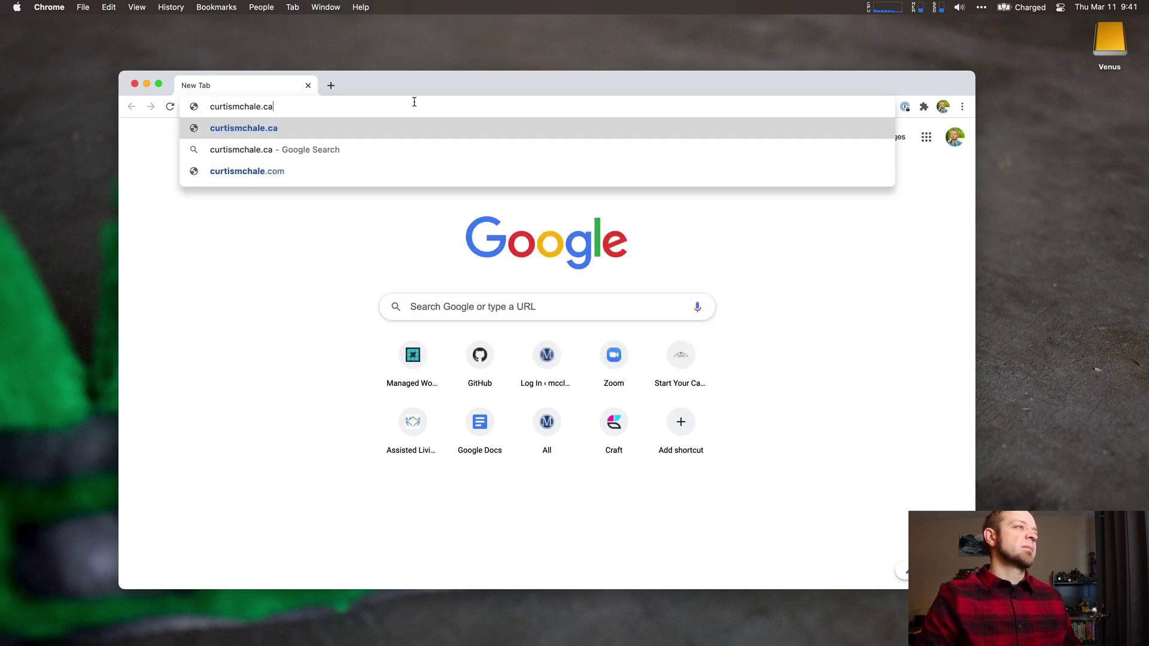
key("Return")
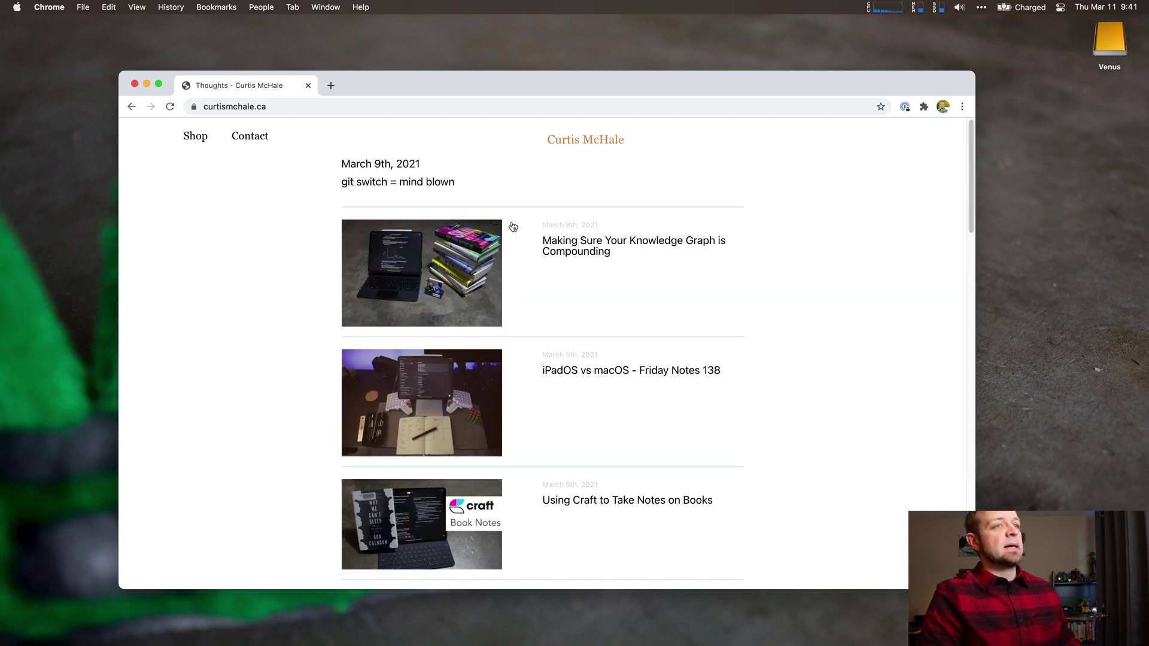
- Open the 'Making Sure Your Knowledge Graph is Compounding' post and check File > Share > Craft
left_click(570, 245)
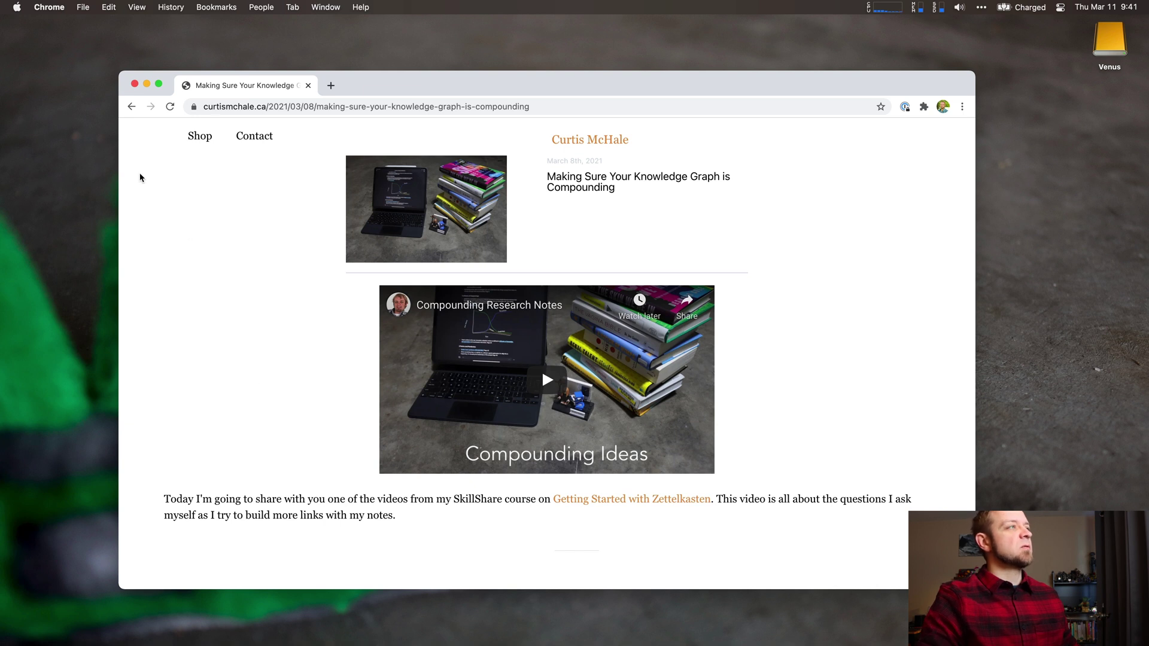
left_click(84, 8)
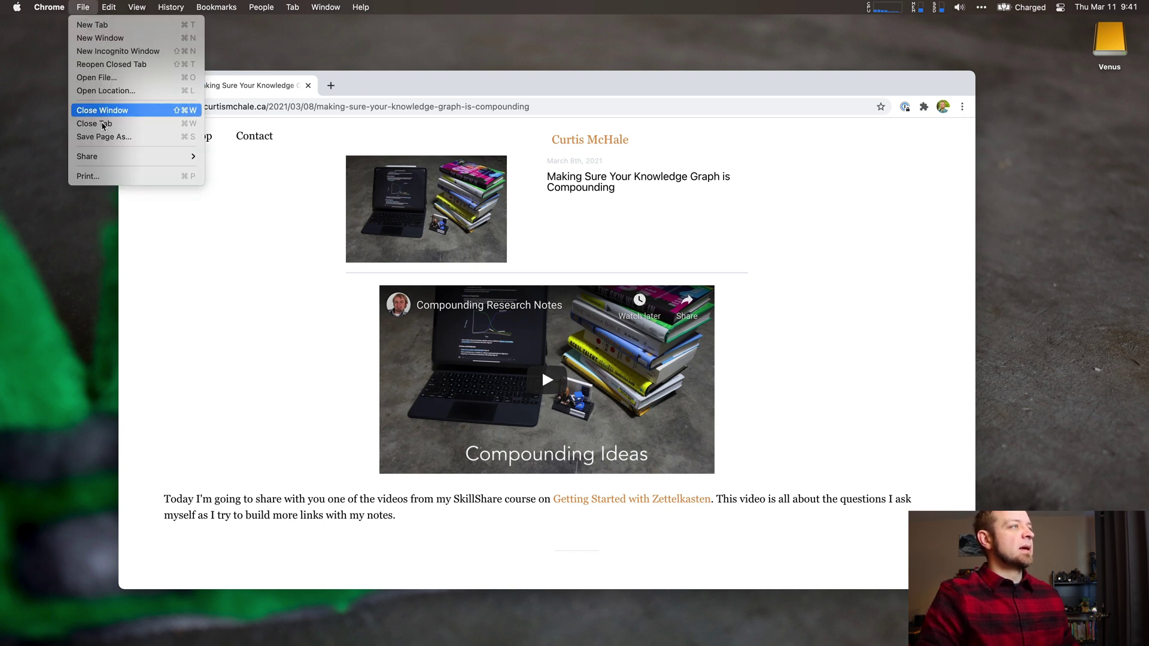
mouse_move(109, 157)
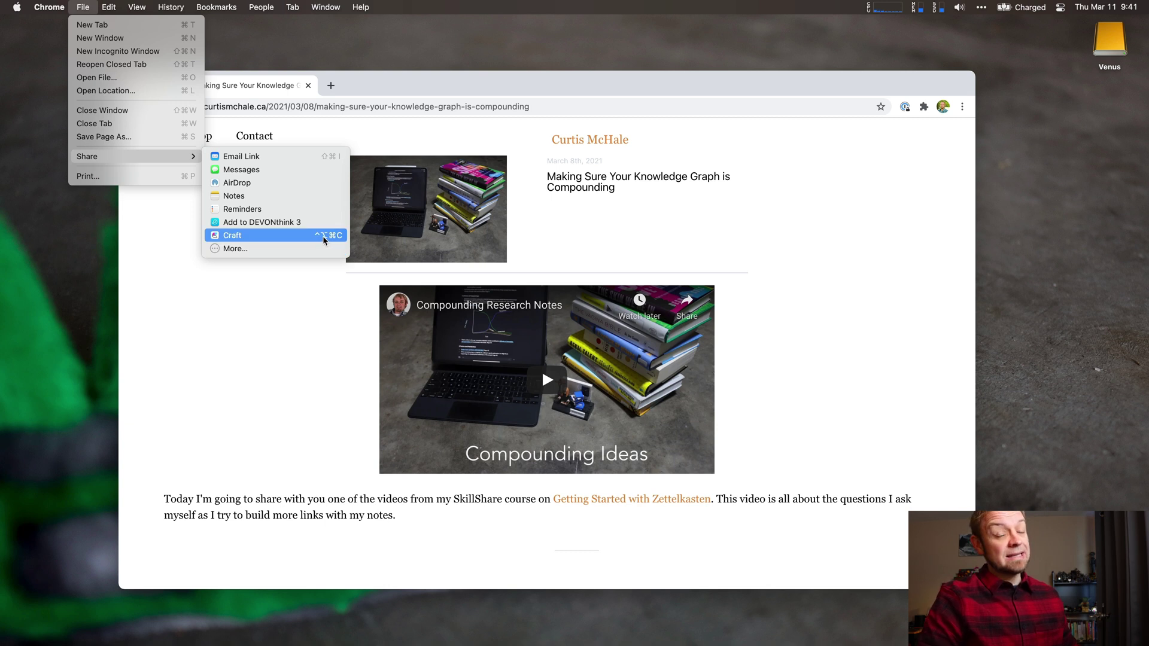
left_click(300, 383)
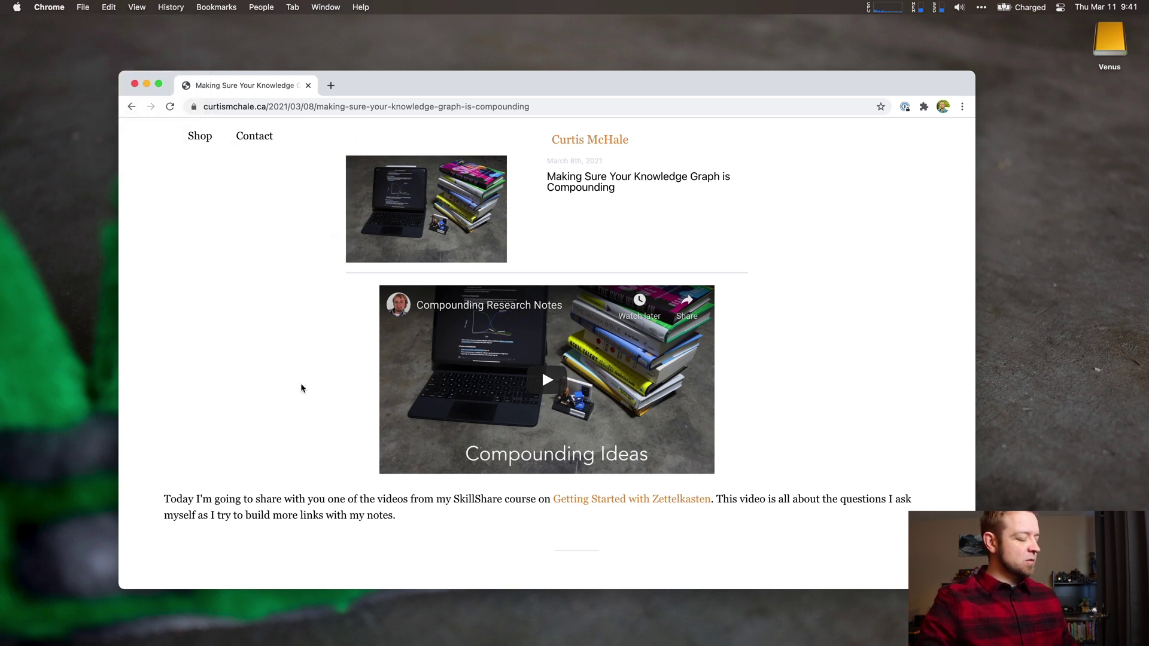
- Launch System Preferences and show Keyboard > Shortcuts > App Shortcuts
key("alt+space")
type("sy")
key("Return")
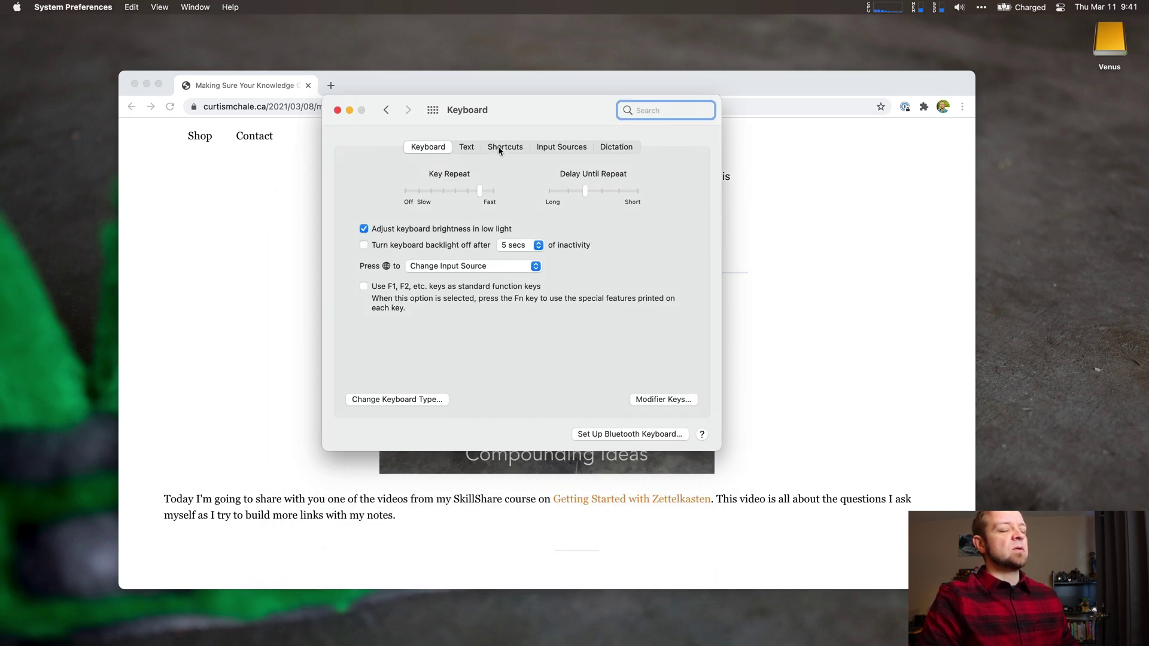
left_click(500, 148)
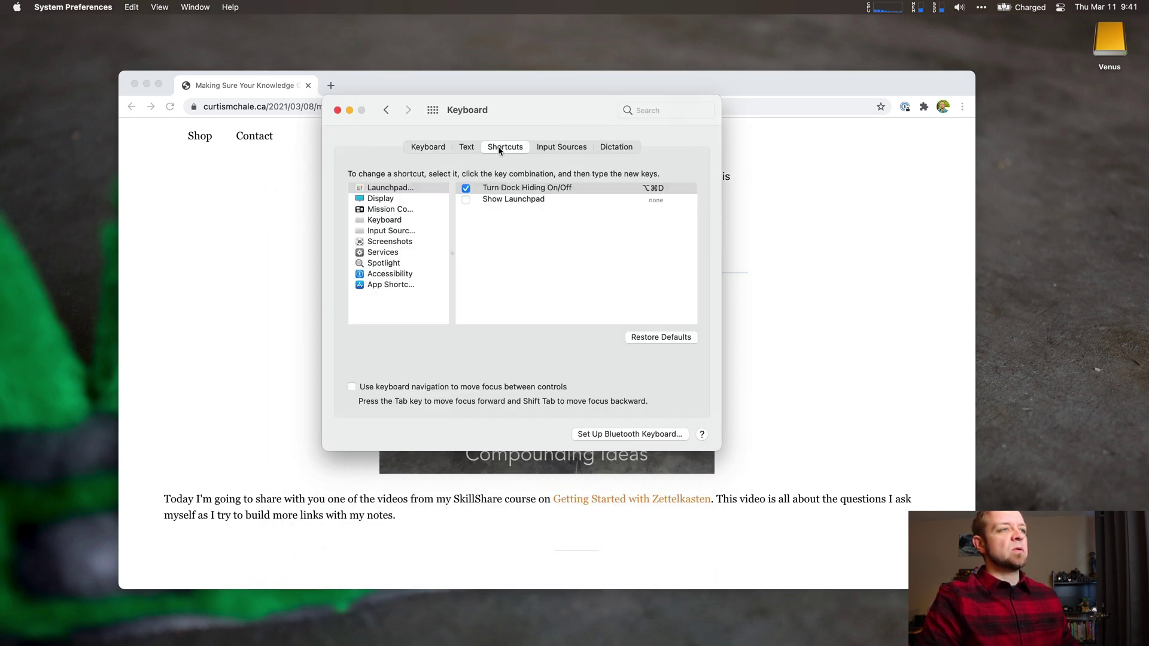
left_click(381, 286)
- Remove the existing Google Chrome Craft shortcut and begin a new app shortcut
left_click(513, 224)
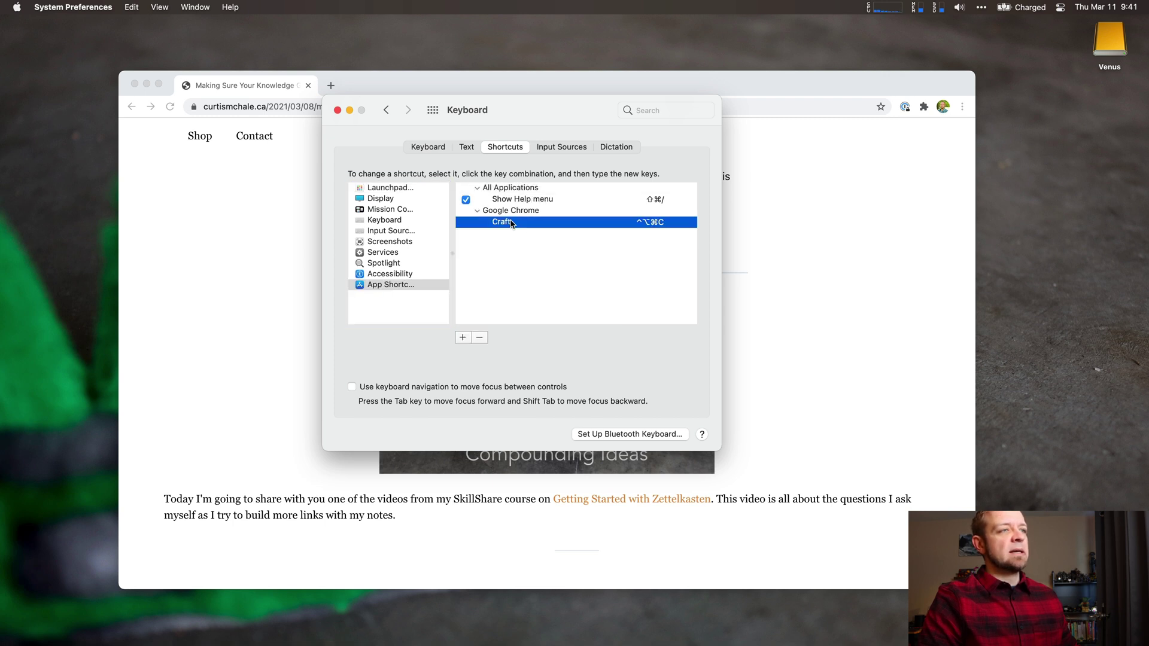
left_click(480, 338)
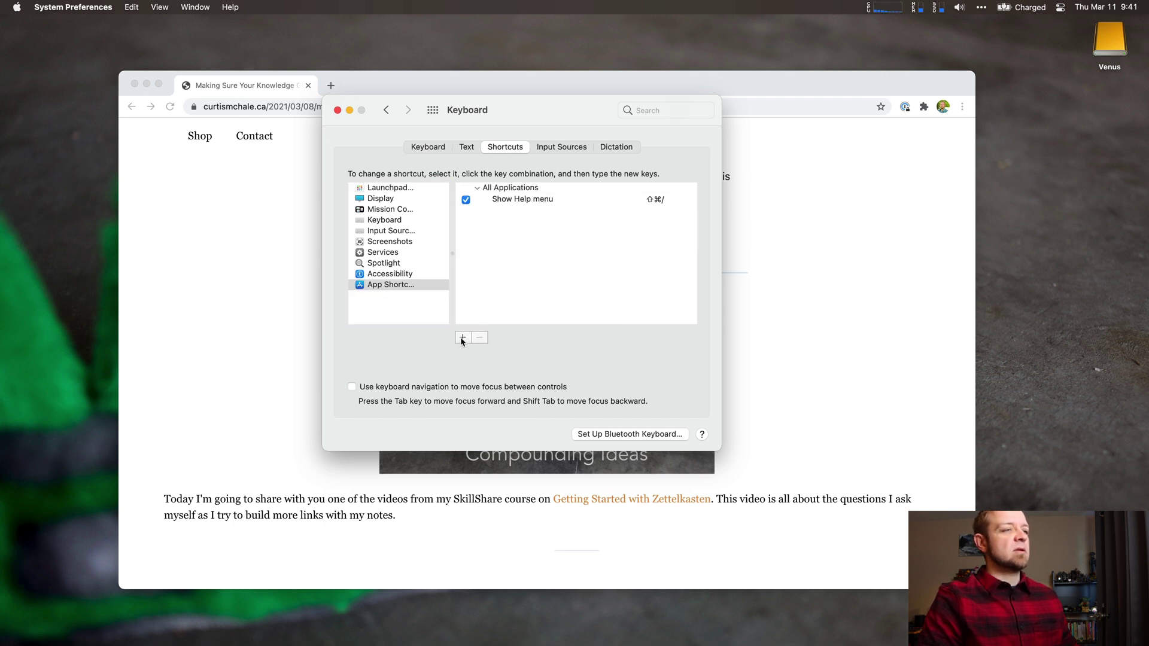
left_click(462, 339)
- Set the shortcut's application to Google Chrome and its menu title to 'Craft'
left_click(535, 235)
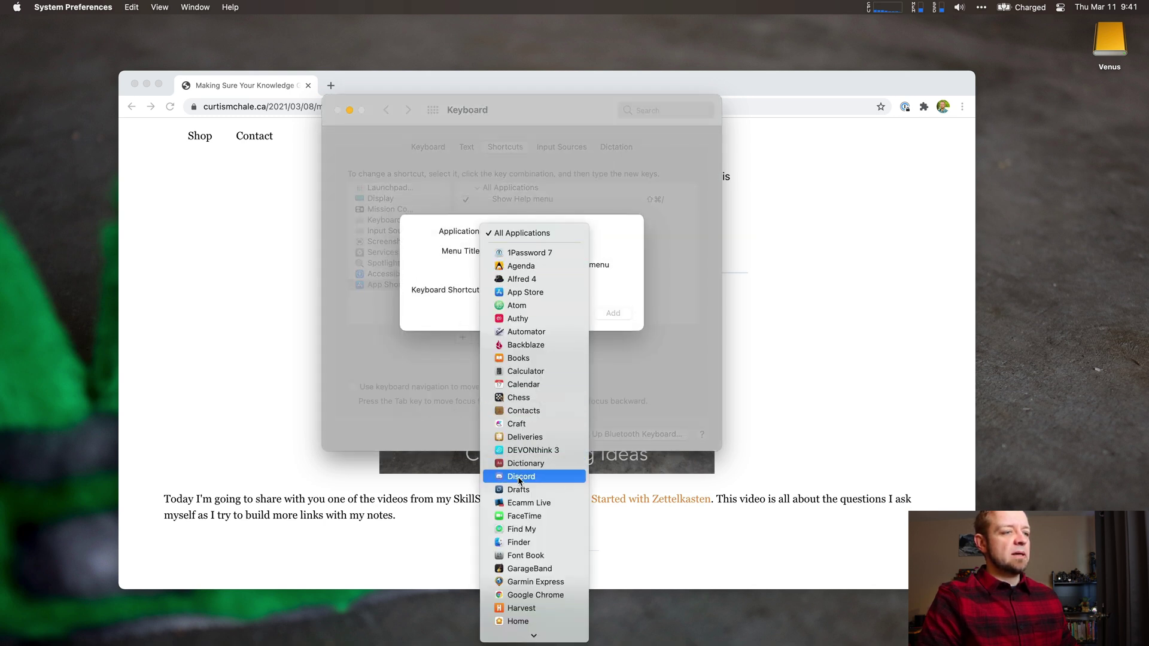
scroll(520, 480, "down", 2)
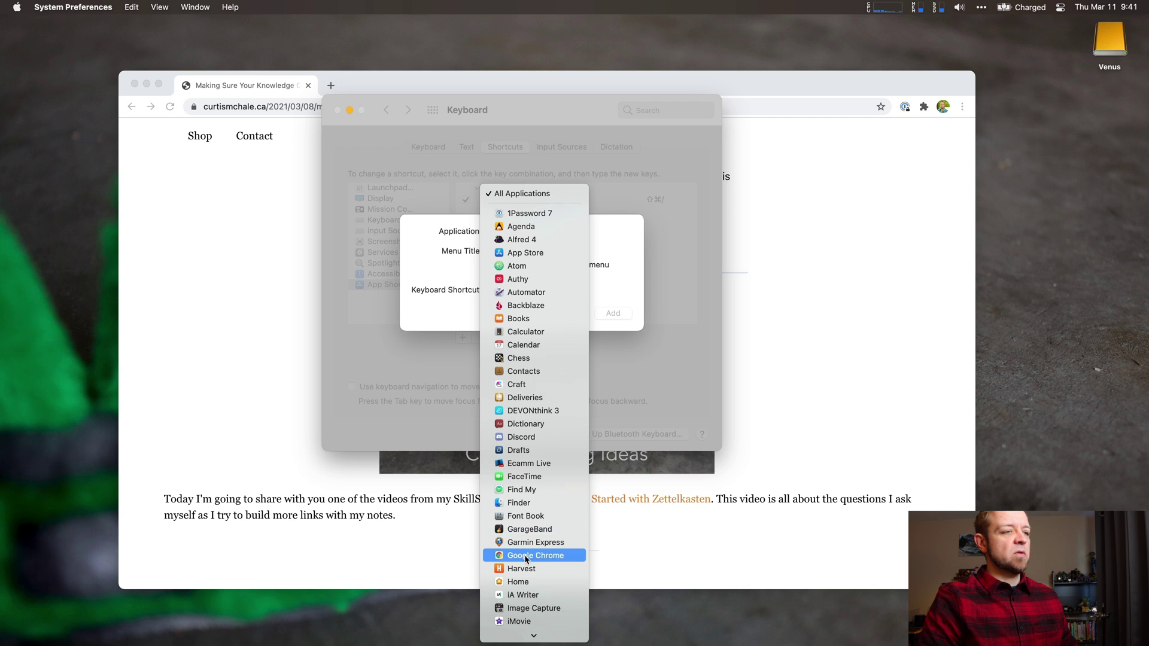
left_click(526, 557)
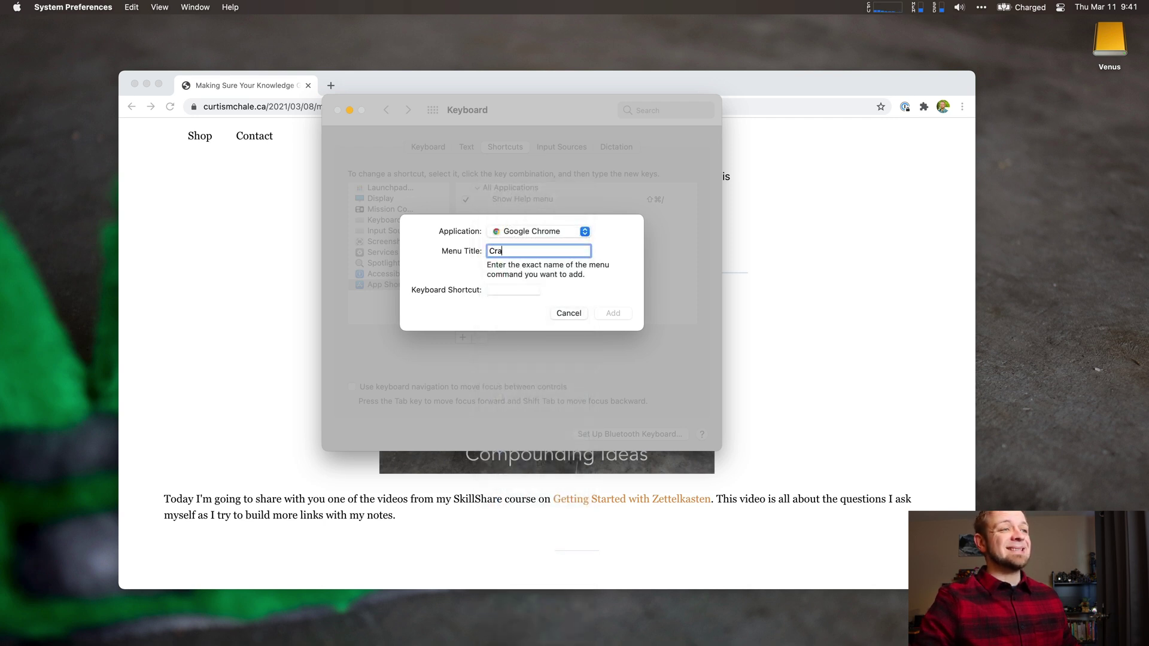
type("Craft")
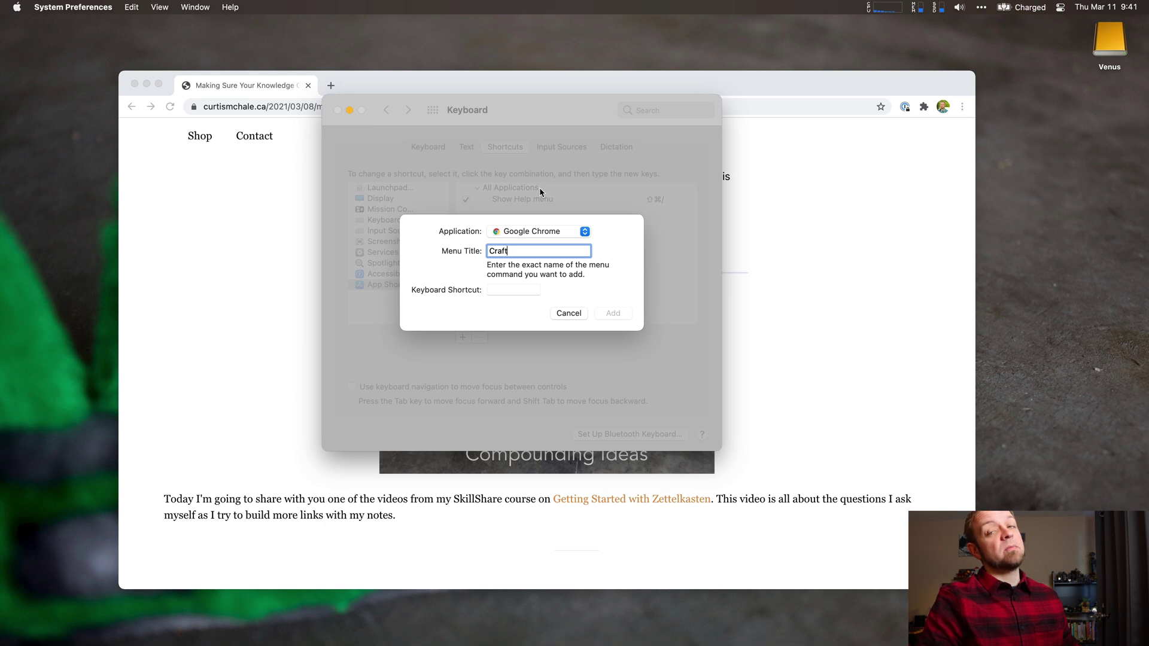
- Record ^⌥⇧⌘C as the shortcut, add it, and quit System Preferences
left_click(515, 292)
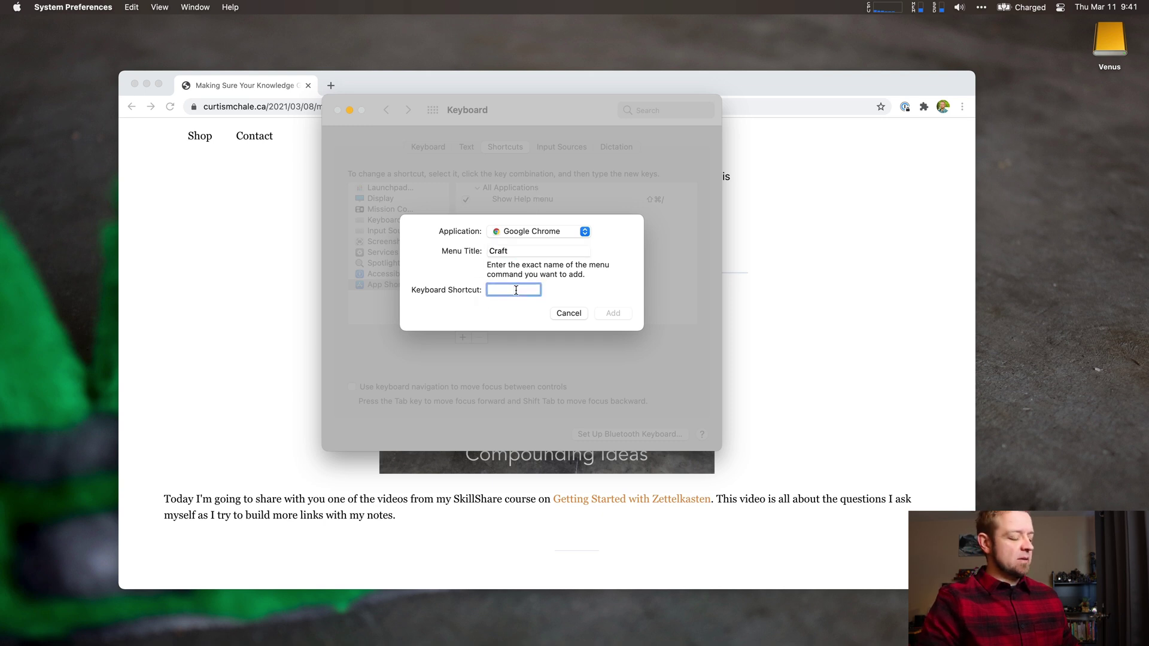
key("ctrl+alt+super+c")
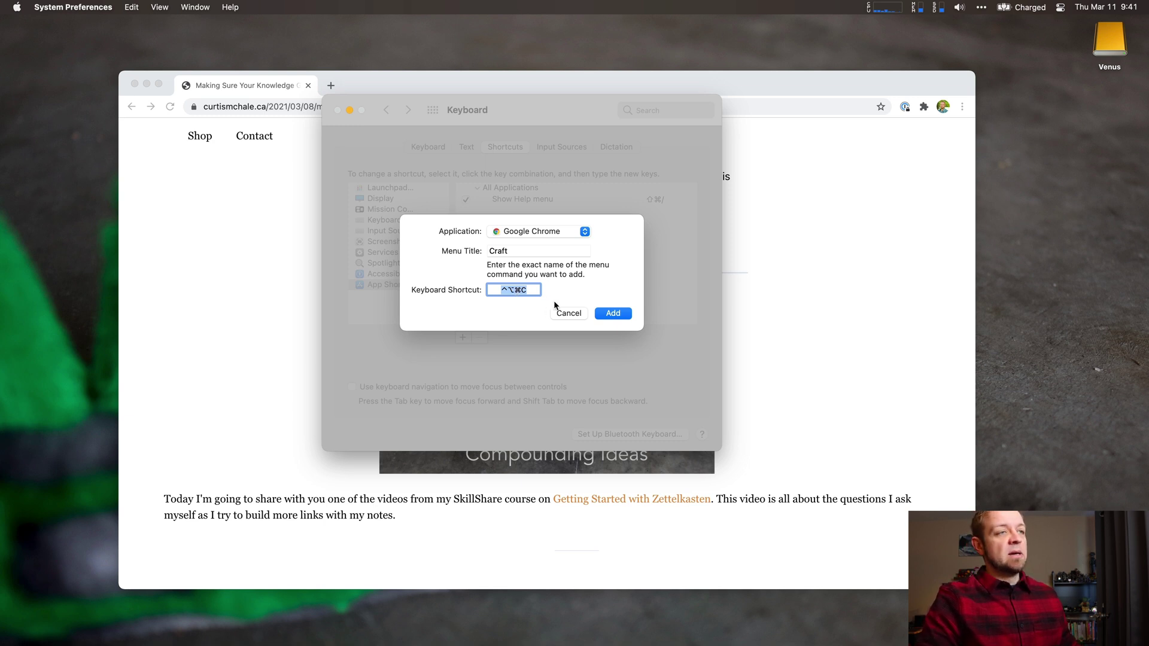
key("ctrl+alt+shift+super+c")
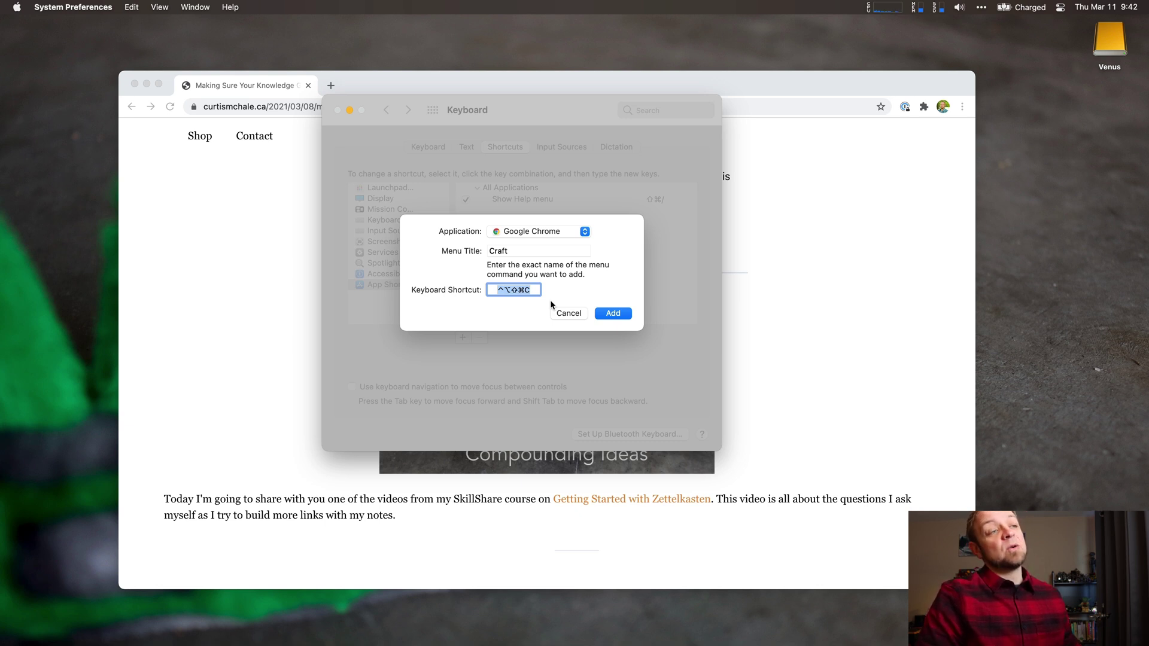
left_click(598, 315)
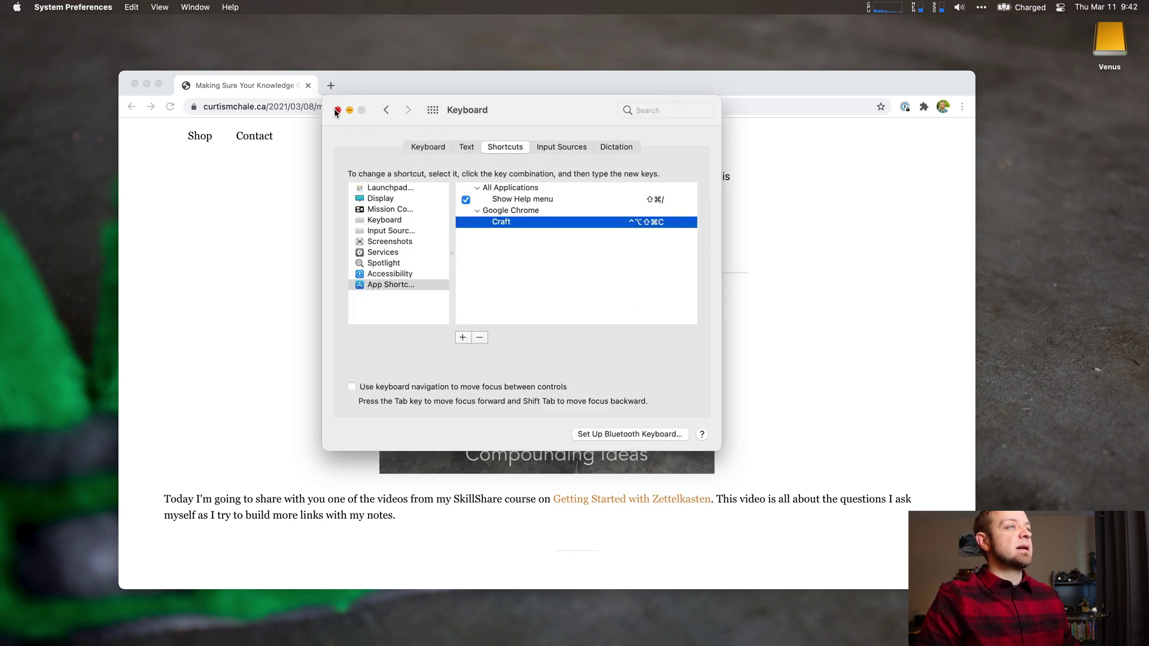
key("cmd+q")
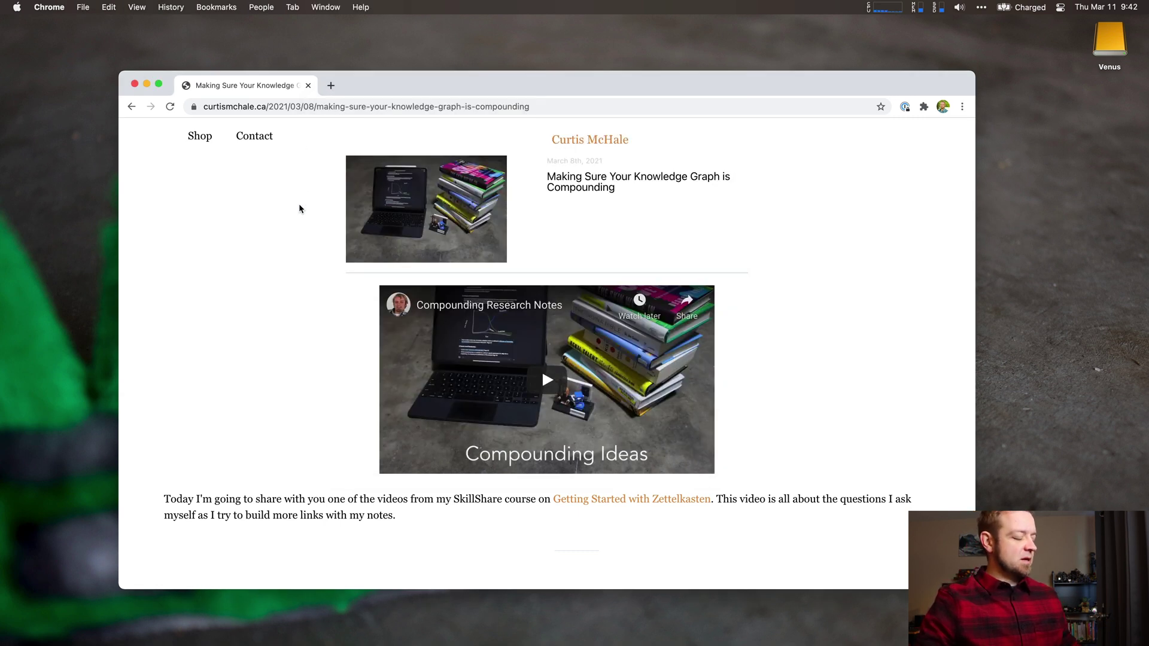
- Use ^⌥⇧⌘C to save the blog post into a new document in Your Documents
key("ctrl+alt+shift+super+c")
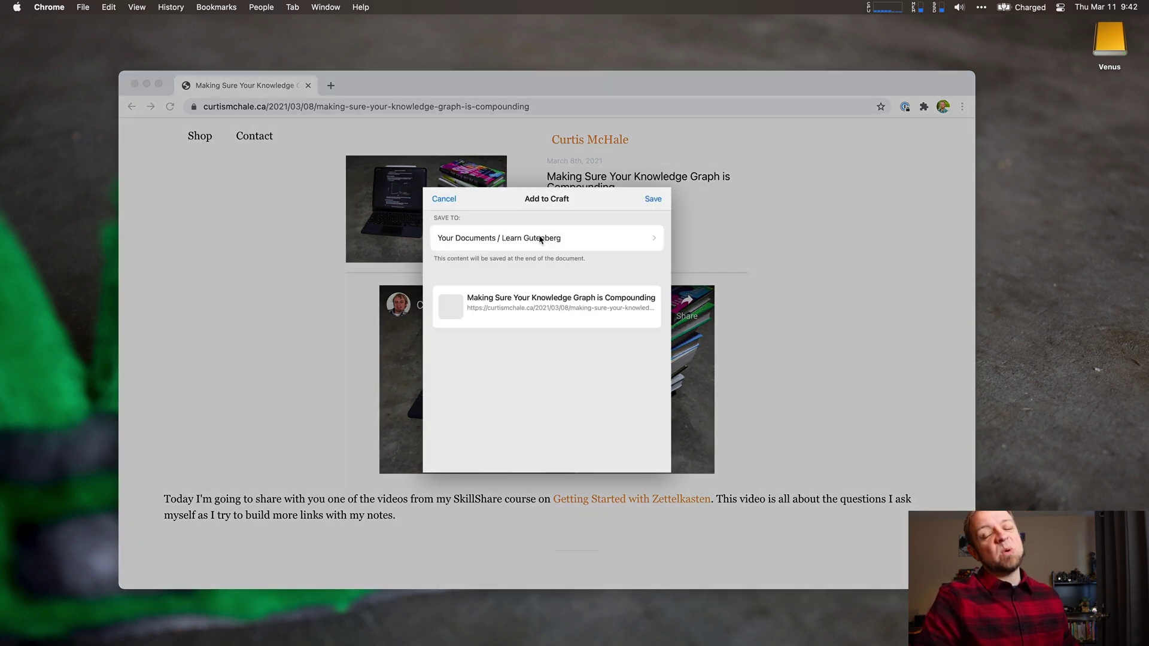
left_click(607, 238)
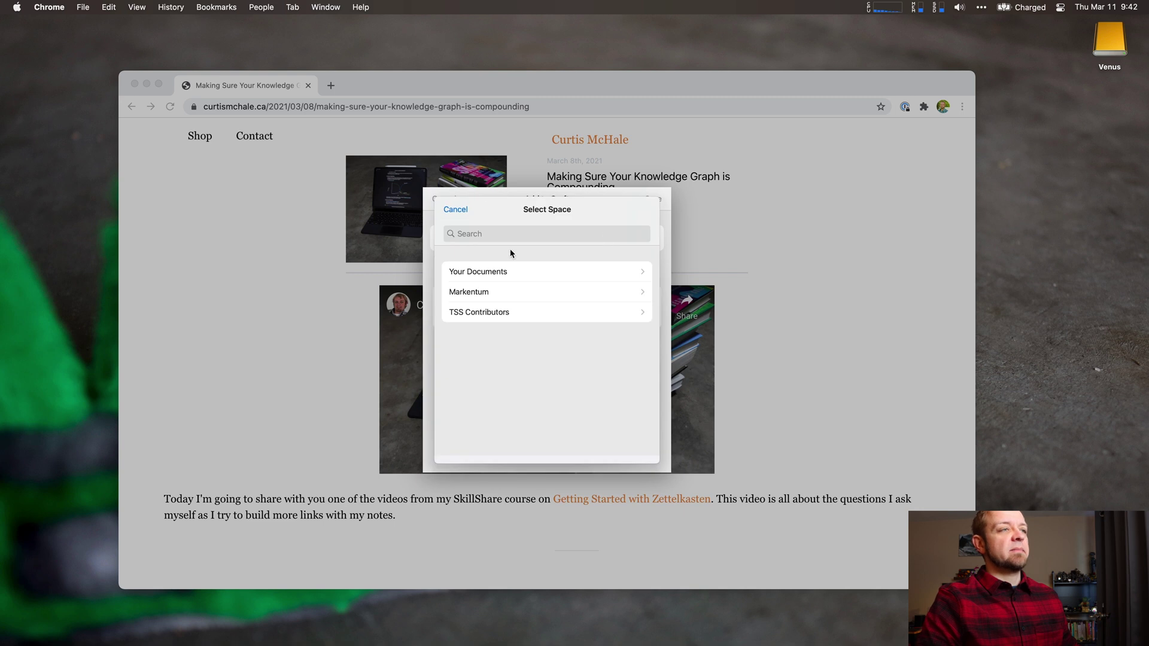
left_click(478, 274)
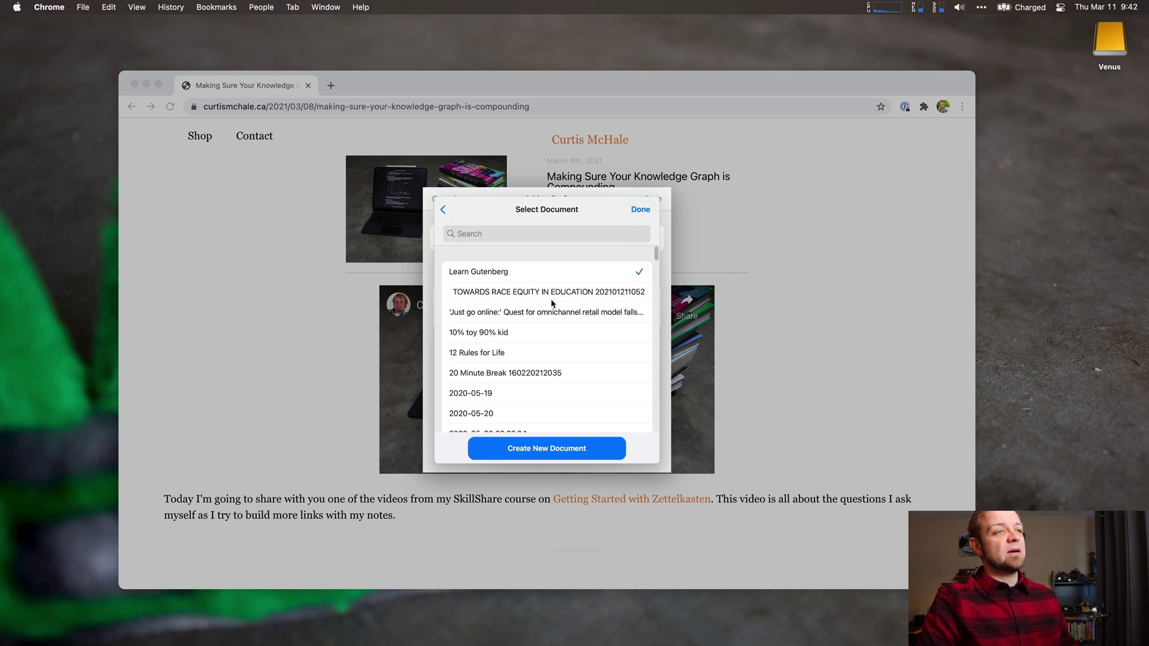
left_click(539, 451)
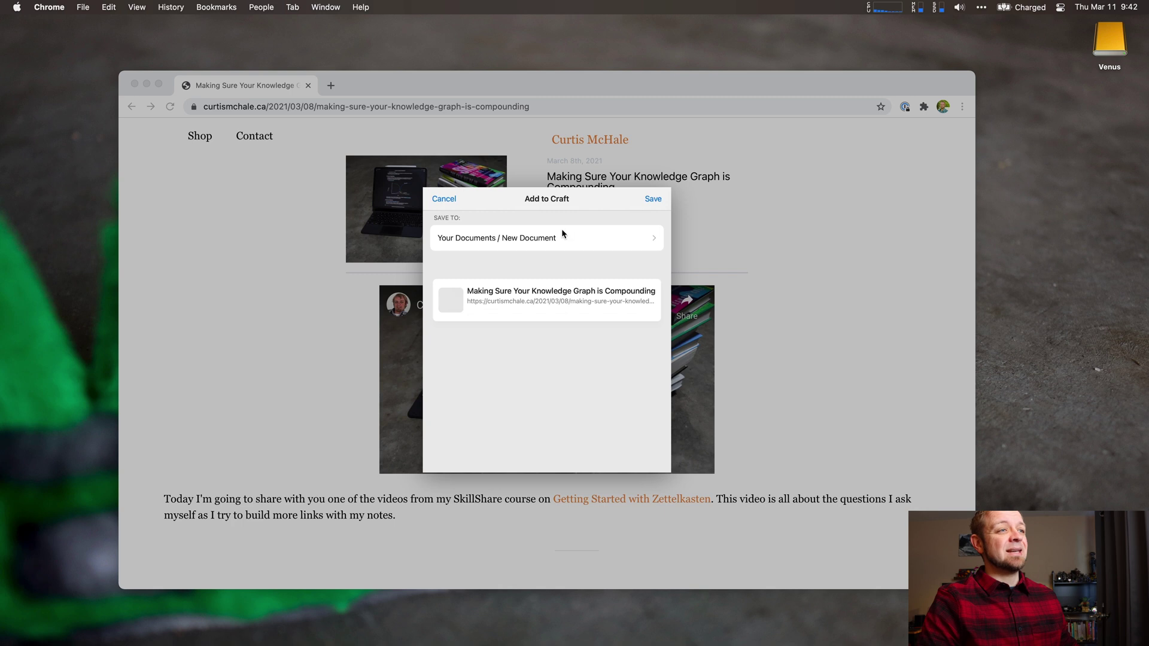
left_click(653, 199)
- Launch Craft and close the Learn Gutenberg document
key("super+space")
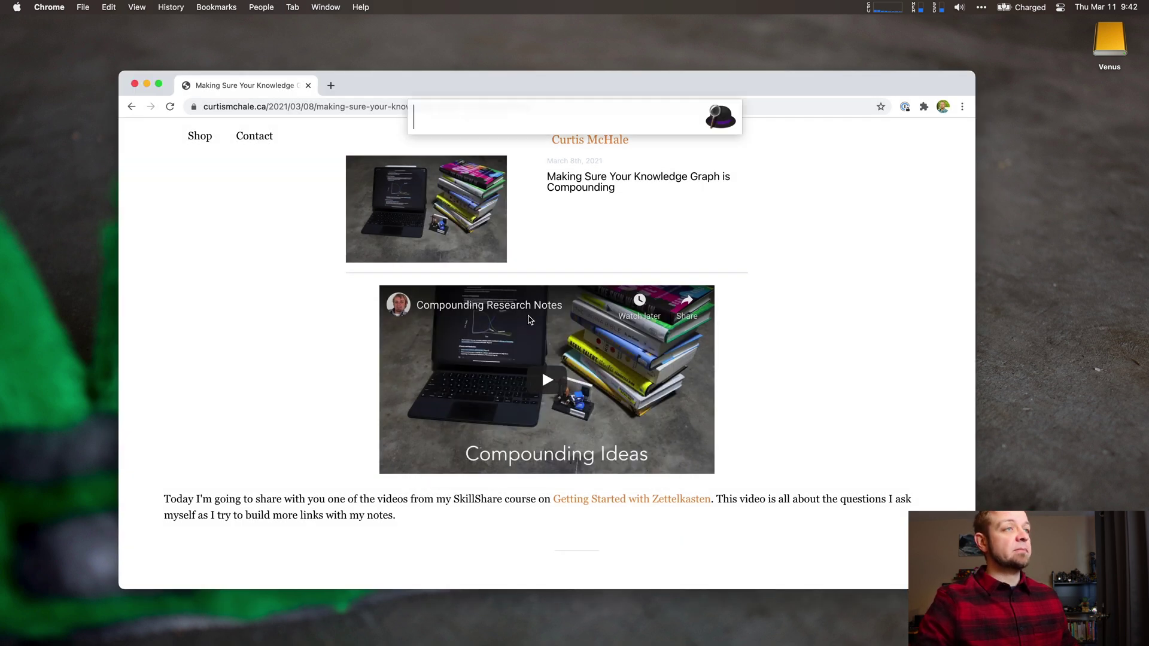
type("cra")
key("Return")
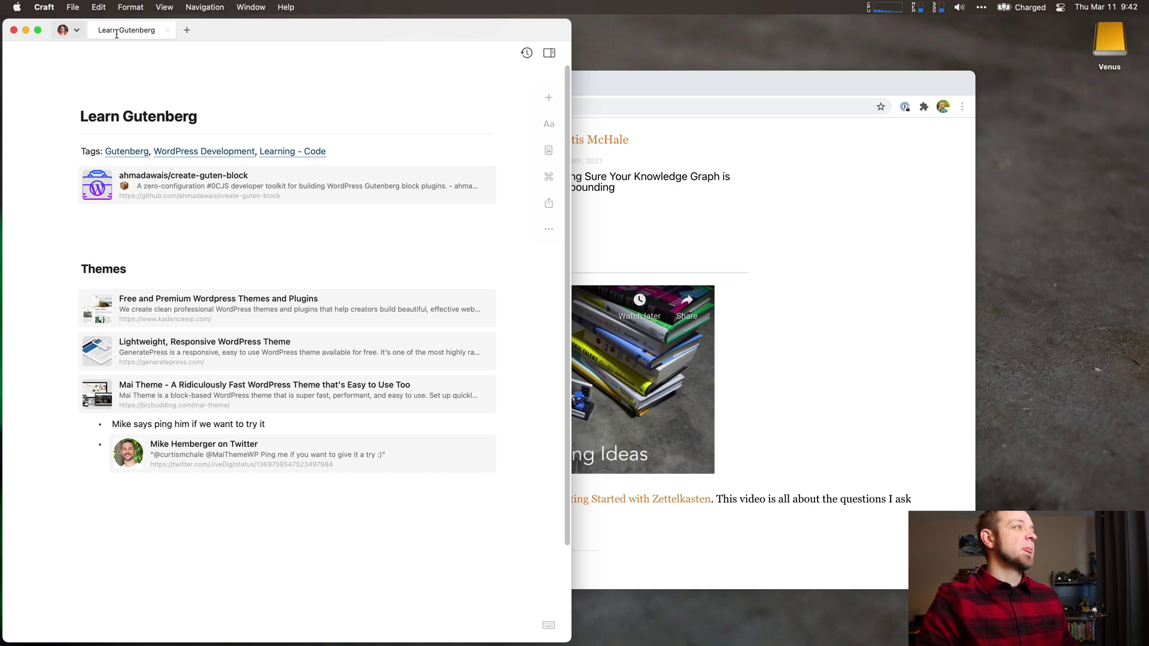
left_click(167, 30)
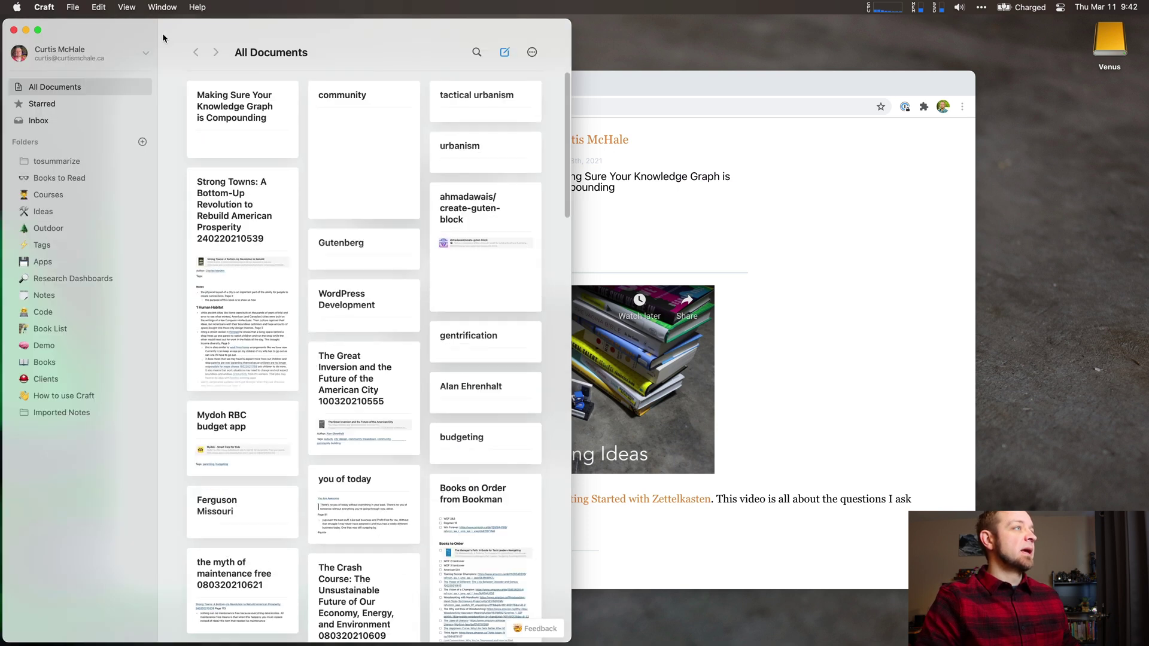
- Open the new Knowledge Graph post document, close it, and return to Chrome
left_click(217, 103)
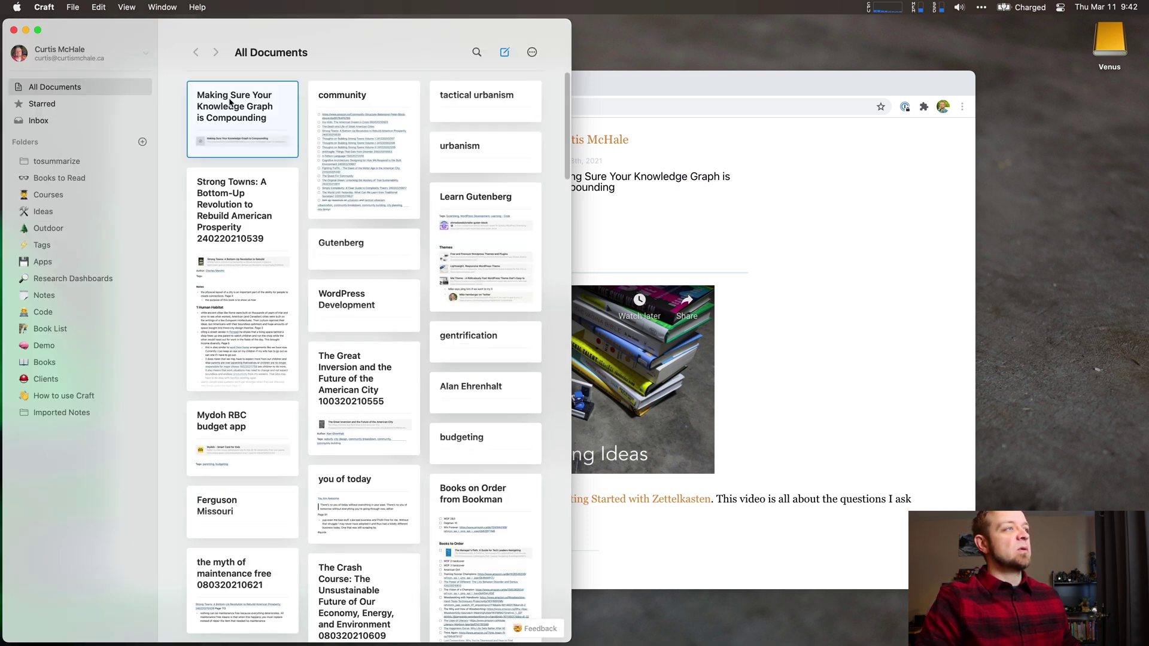
double_click(231, 103)
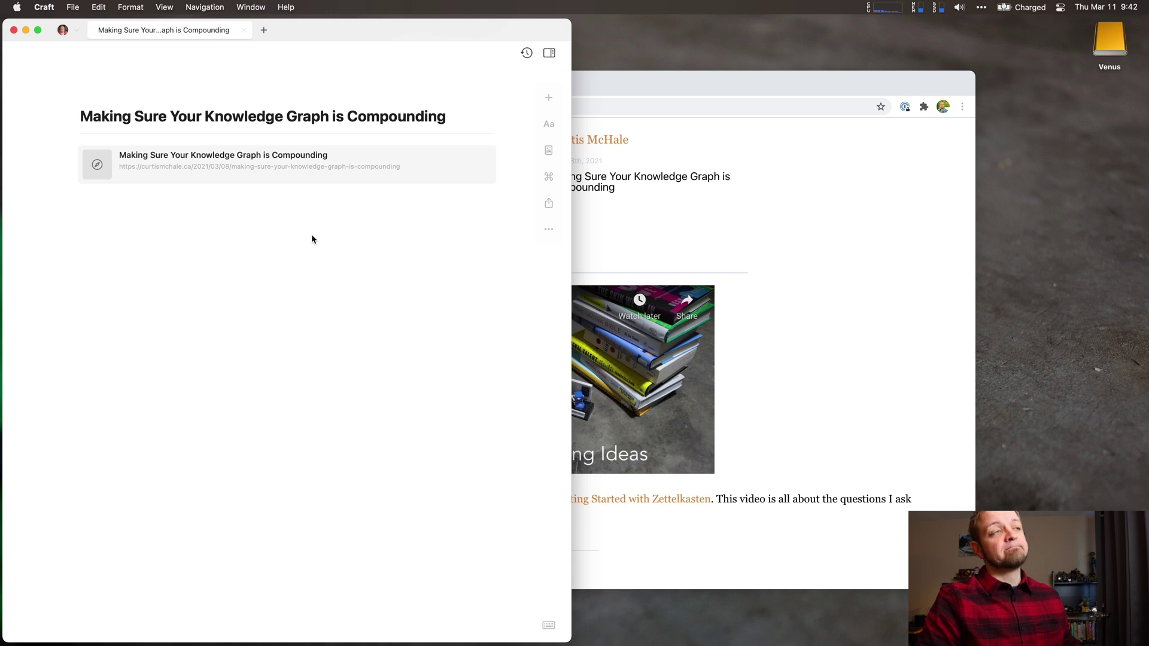
left_click(245, 34)
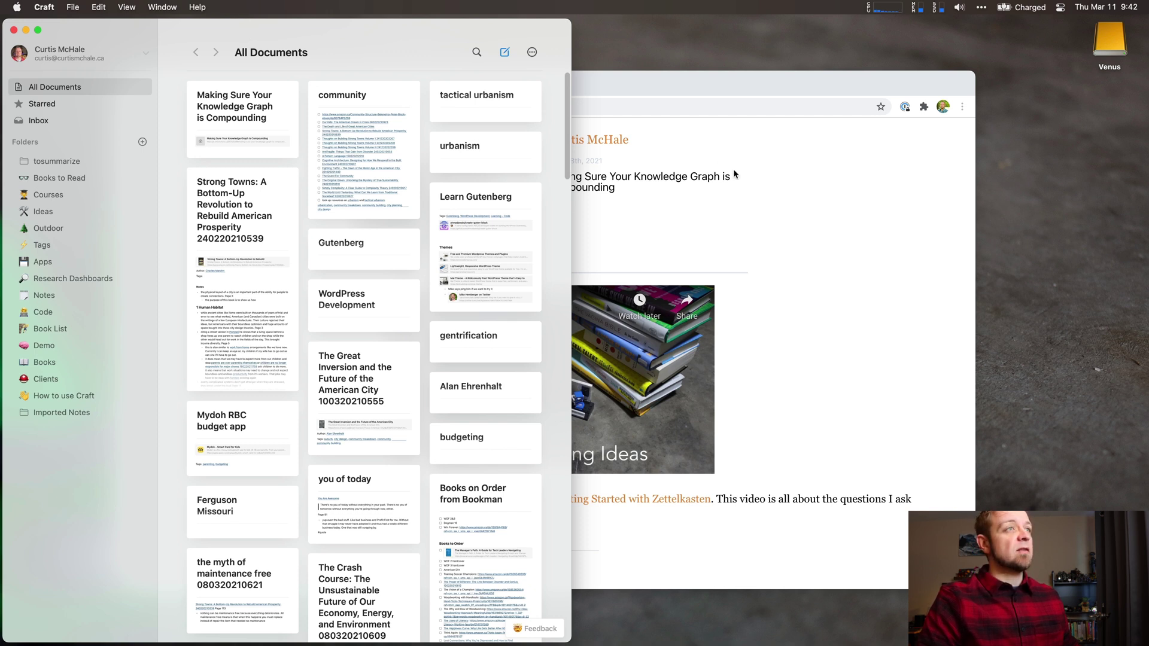
left_click(605, 83)
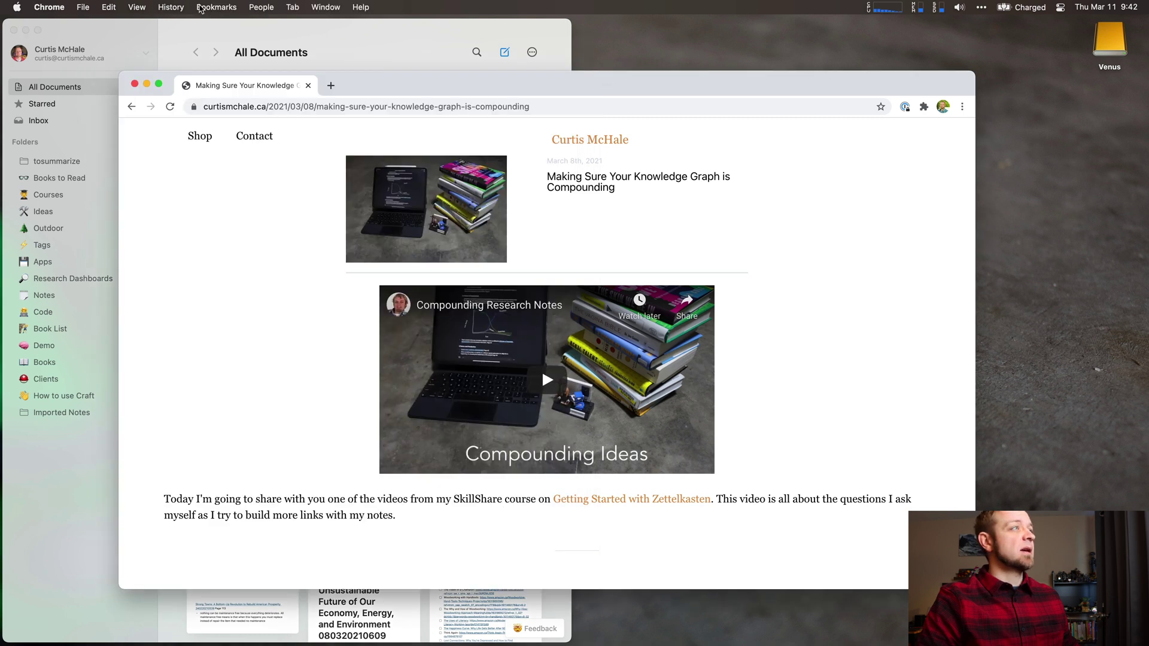
left_click(89, 13)
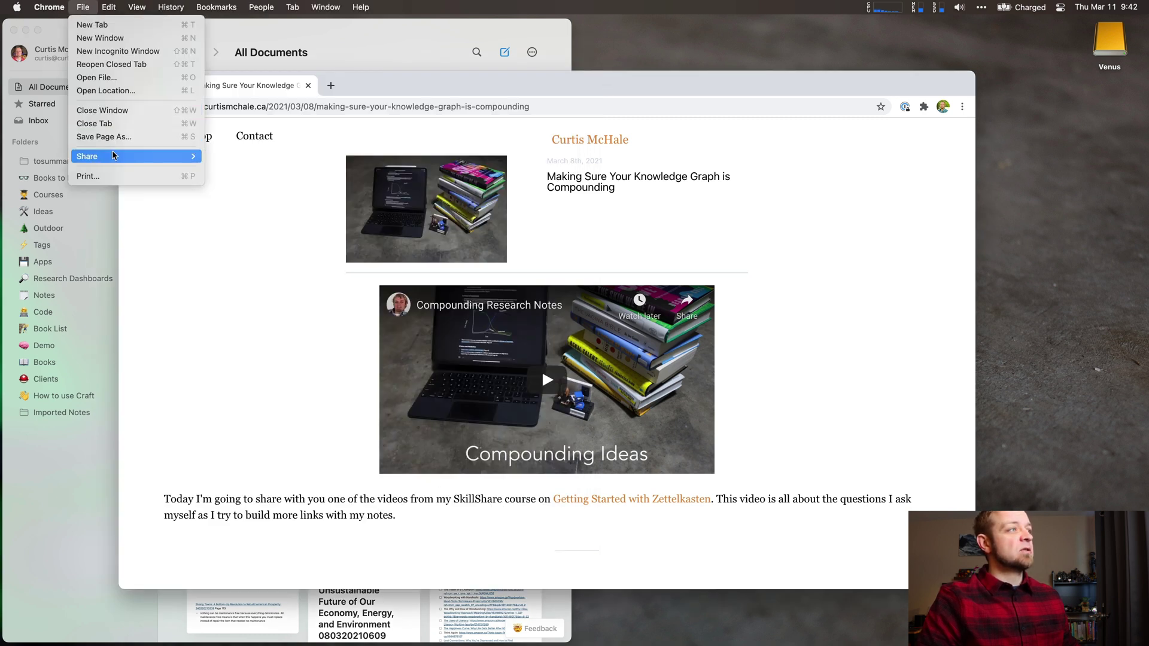
mouse_move(191, 156)
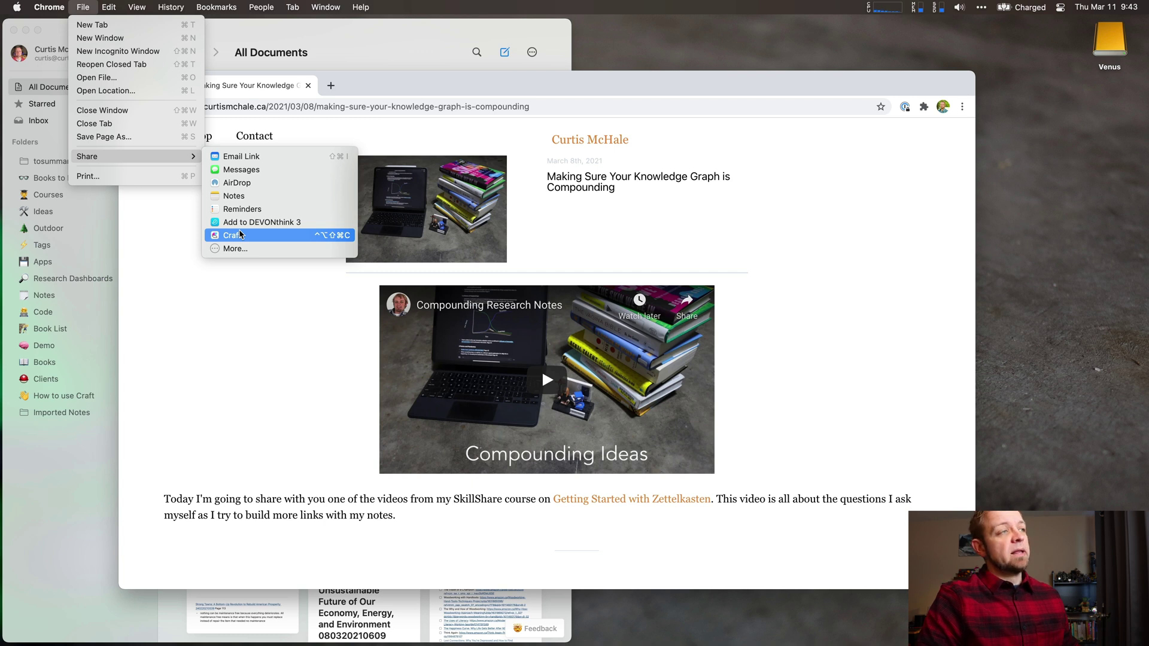
left_click(248, 339)
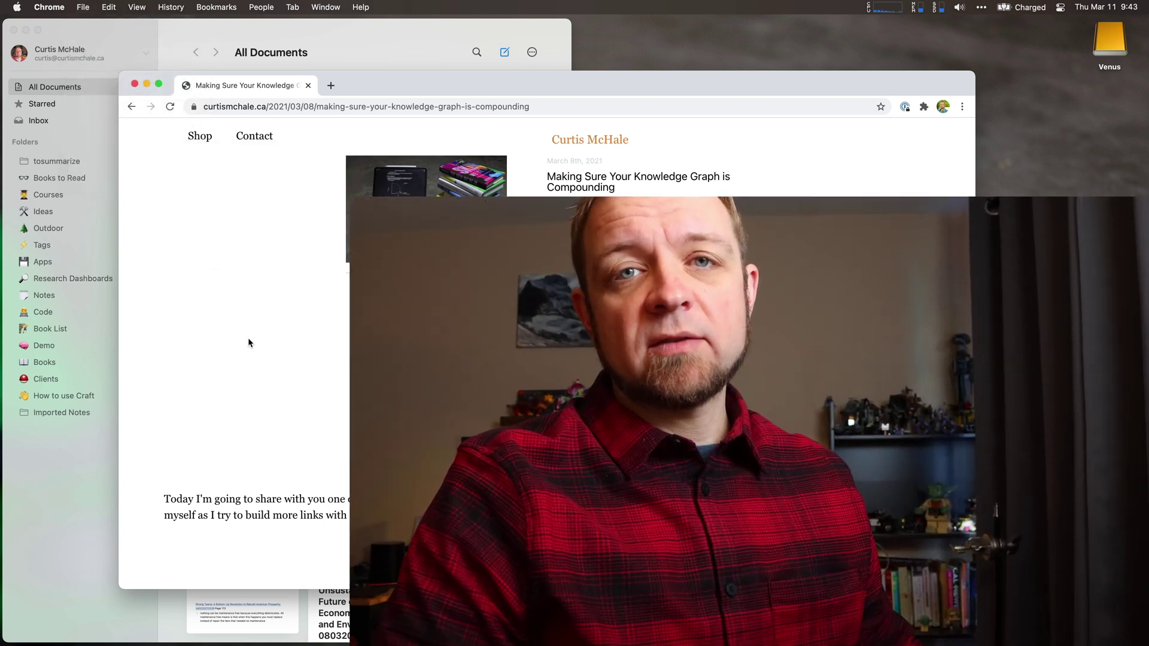